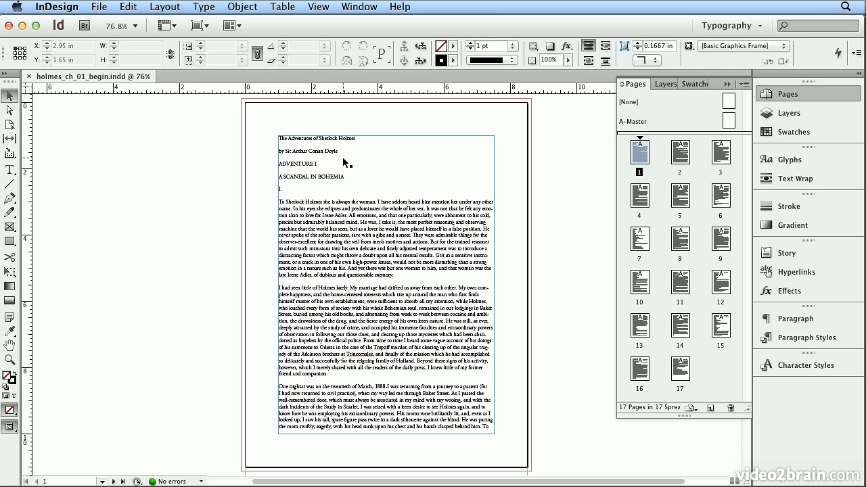
Cut the book title and author lines from the start of the text and delete the empty paragraph left behind
{"action": "key", "text": "t"}
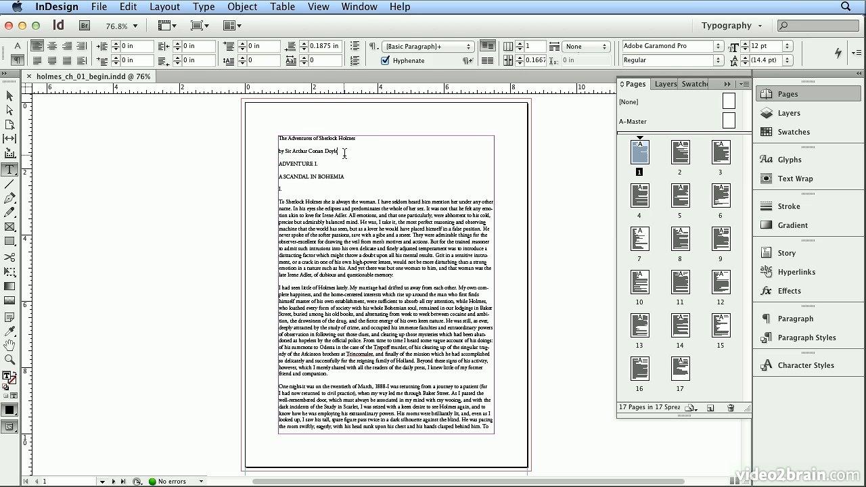
{"action": "left_click_drag", "start_coordinate": [342, 153], "coordinate": [276, 130]}
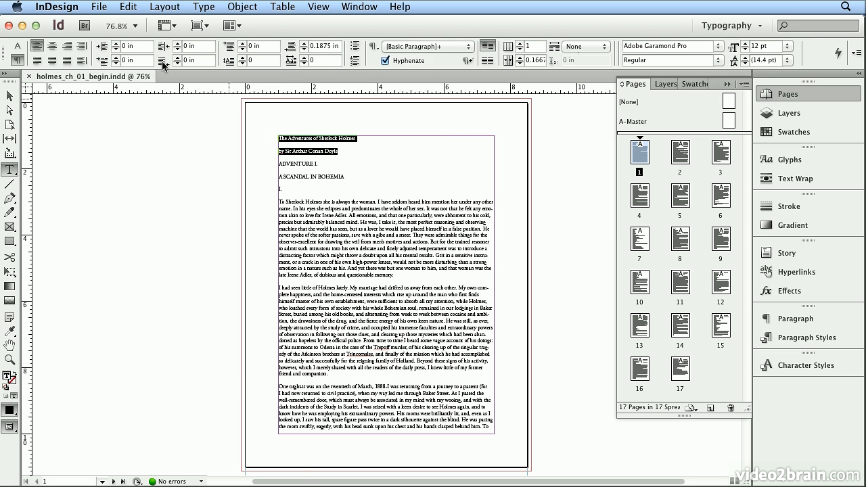
{"action": "left_click", "coordinate": [128, 8]}
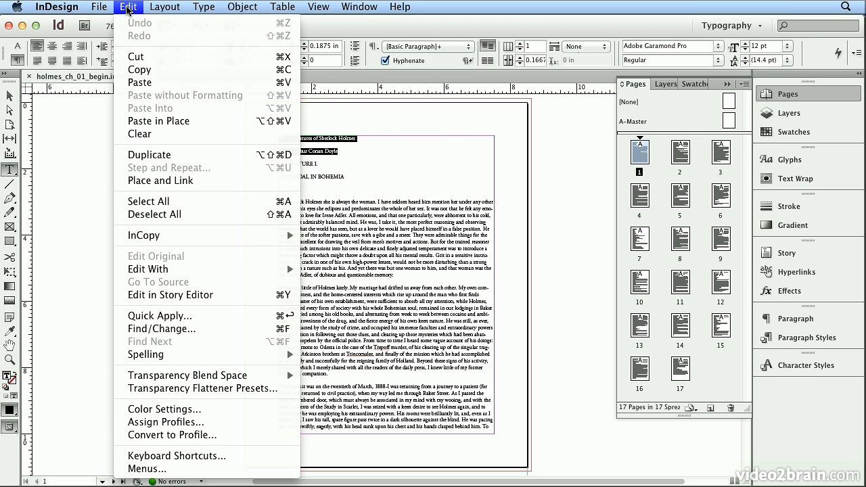
{"action": "left_click", "coordinate": [136, 57]}
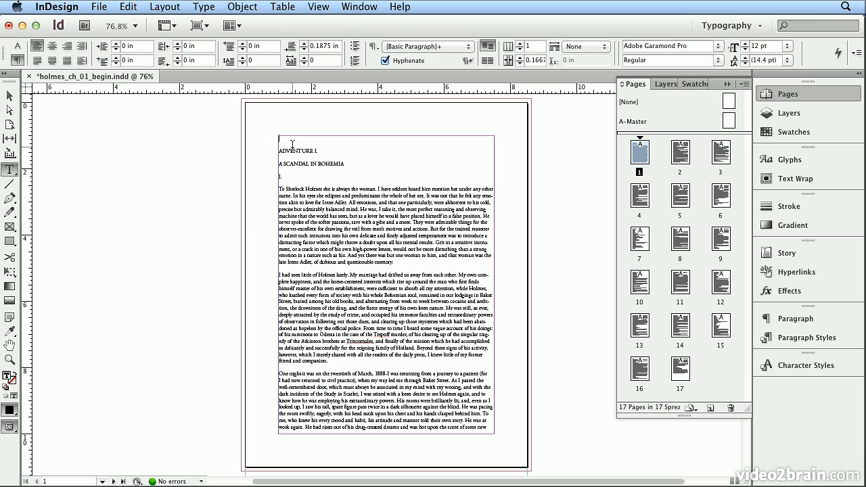
{"action": "key", "text": "Delete"}
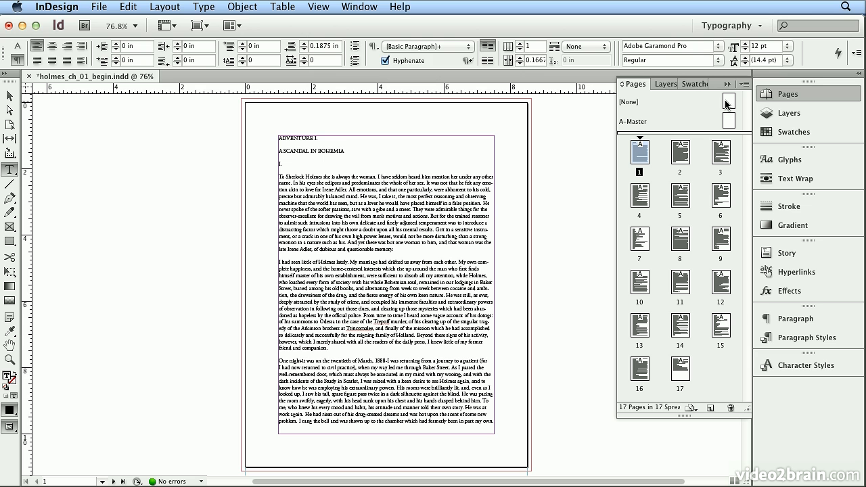
Insert a blank page based on the [None] master before page 1
{"action": "mouse_move", "coordinate": [724, 103]}
{"action": "left_mouse_down"}
{"action": "mouse_move", "coordinate": [654, 122]}
{"action": "mouse_move", "coordinate": [623, 151]}
{"action": "mouse_move", "coordinate": [671, 111]}
{"action": "mouse_move", "coordinate": [723, 101]}
{"action": "left_mouse_up"}
{"action": "left_click", "coordinate": [781, 97]}
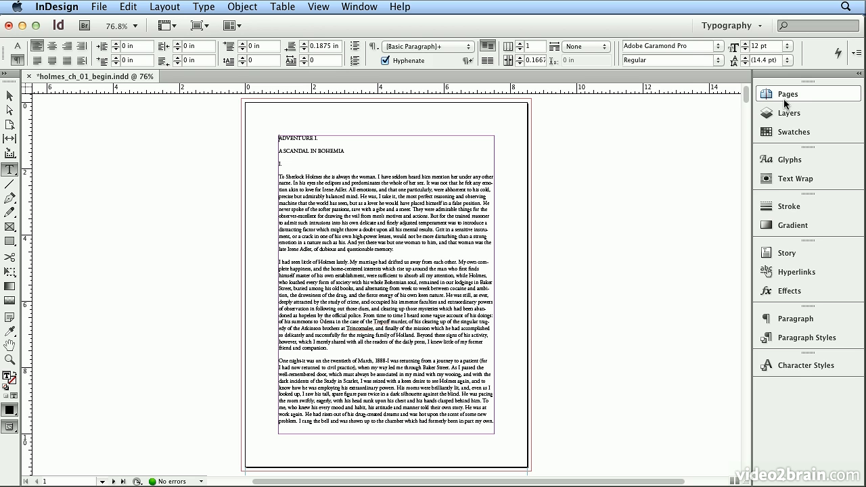
{"action": "left_click", "coordinate": [799, 96]}
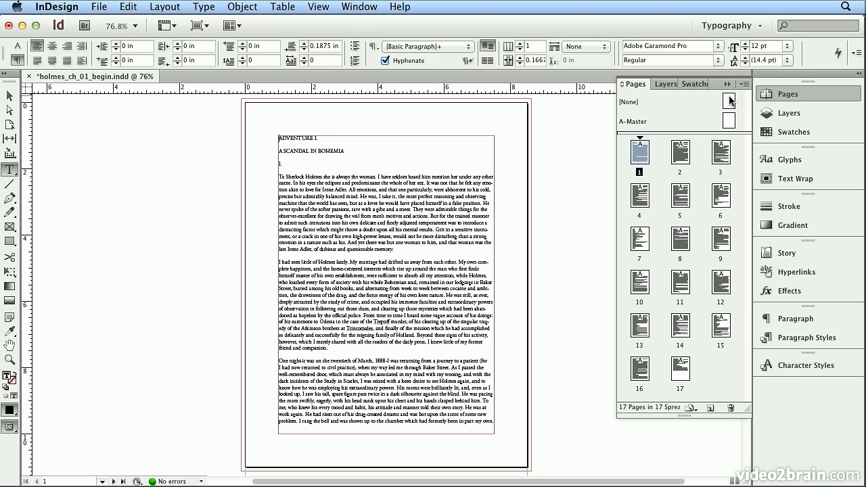
{"action": "left_click_drag", "start_coordinate": [730, 100], "coordinate": [622, 148]}
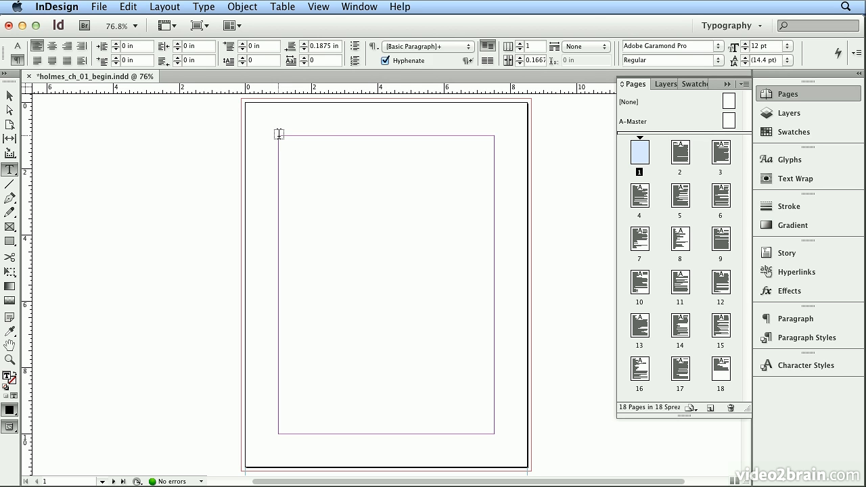
Create a text frame filling the margins of the blank first page and paste the title and author lines into it
{"action": "left_click_drag", "start_coordinate": [279, 134], "coordinate": [497, 436]}
{"action": "left_click", "coordinate": [130, 7]}
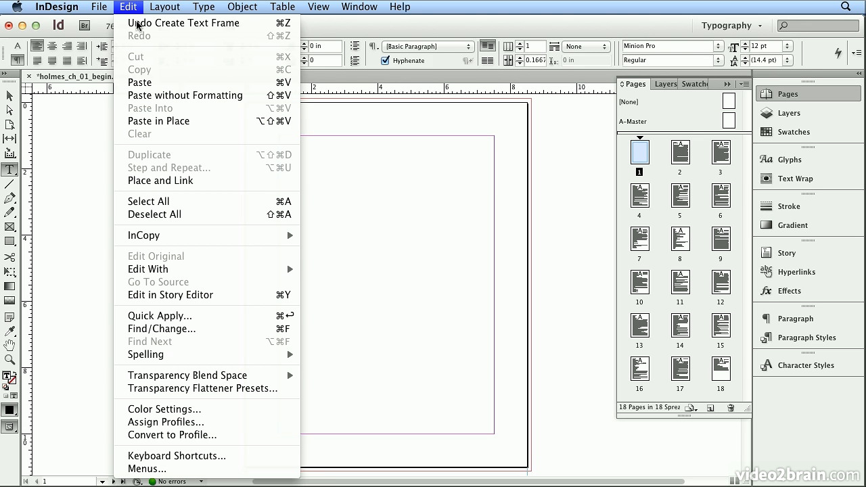
{"action": "left_click", "coordinate": [138, 81]}
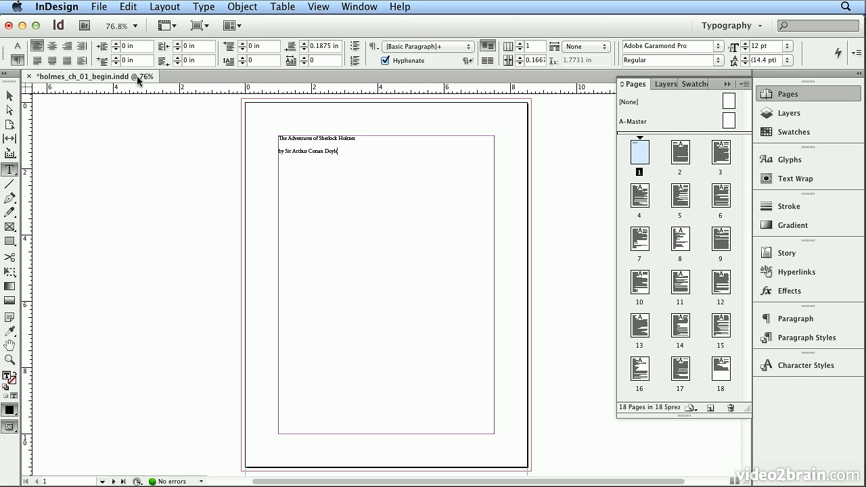
Go to page 2 and select all the text of the story that begins with "ADVENTURE I."
{"action": "double_click", "coordinate": [680, 157]}
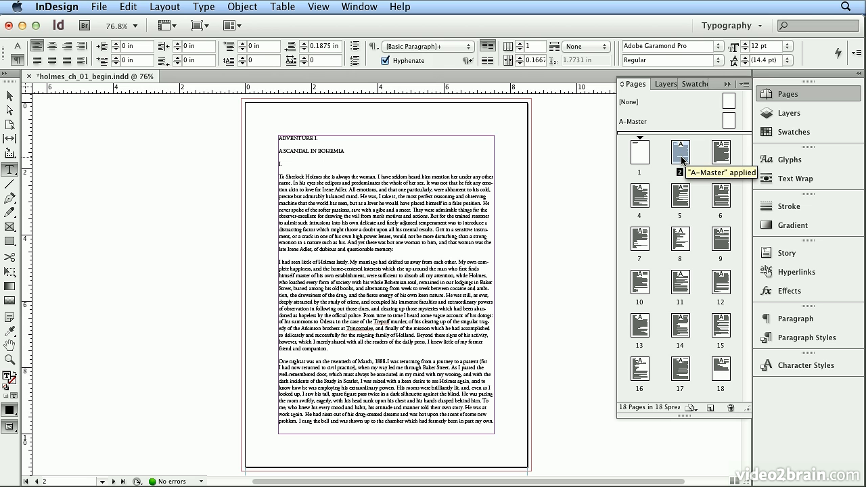
{"action": "left_click", "coordinate": [308, 166]}
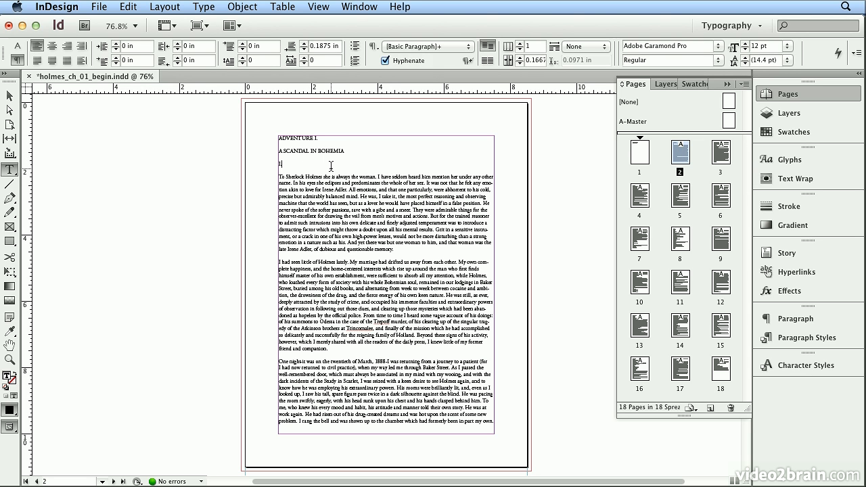
{"action": "left_click", "coordinate": [129, 7]}
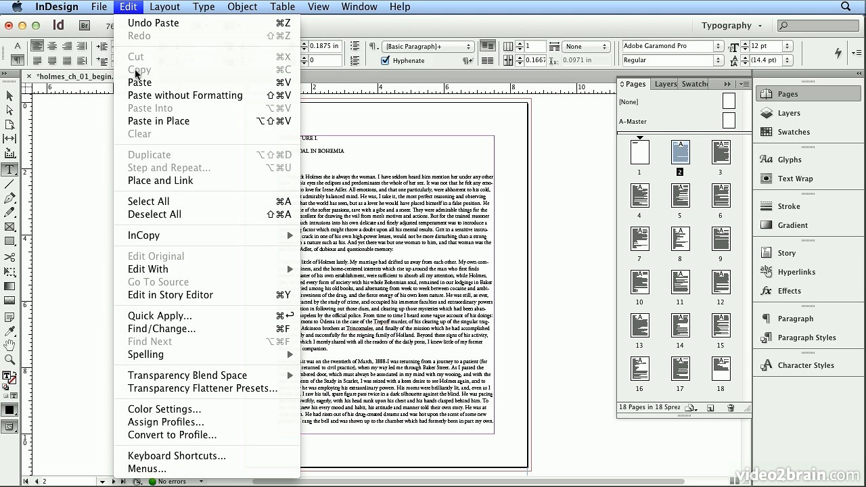
{"action": "left_click", "coordinate": [179, 204]}
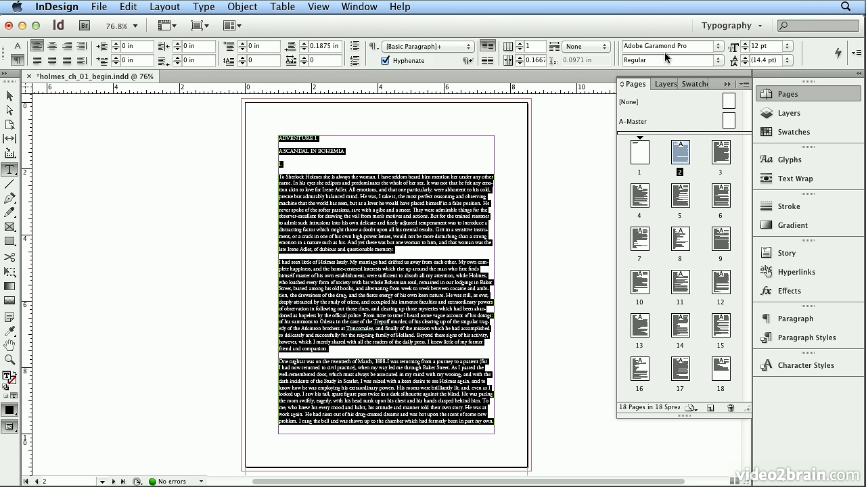
Switch the workspace to Essentials and return it to Typography
{"action": "left_click", "coordinate": [714, 27]}
{"action": "left_click", "coordinate": [718, 84]}
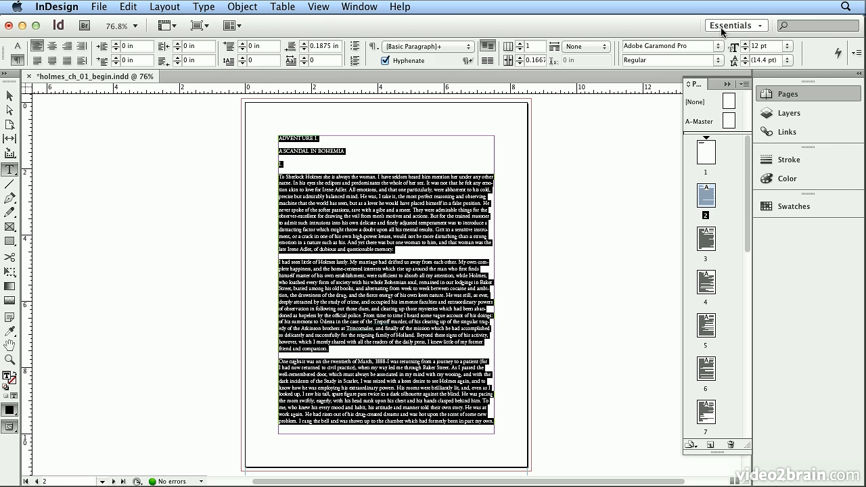
{"action": "left_click", "coordinate": [722, 27]}
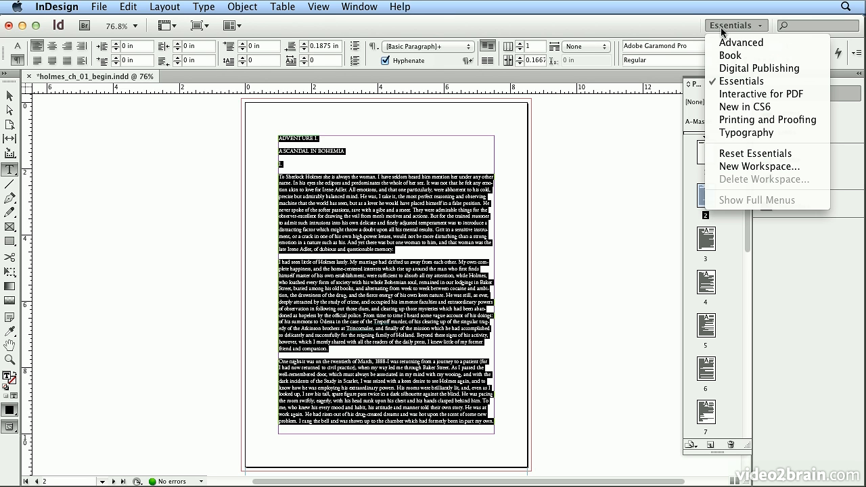
{"action": "left_click", "coordinate": [718, 134]}
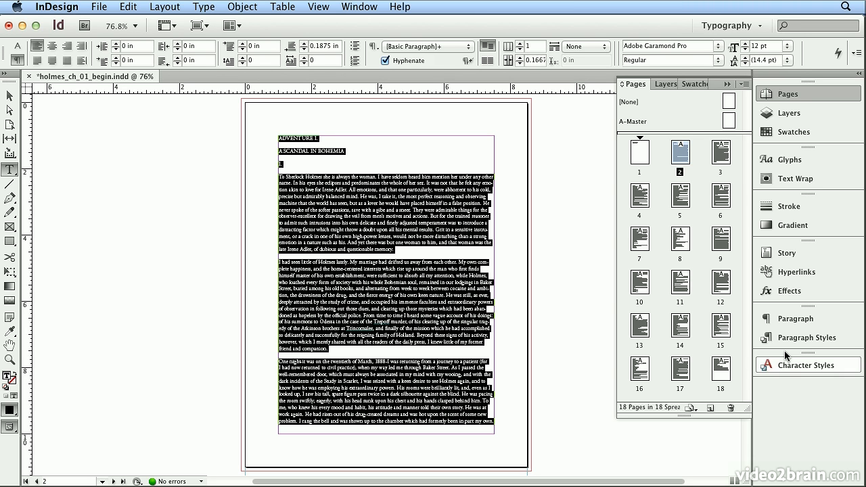
Detach the Paragraph panel from the dock, close it, and show the character formatting controls
{"action": "left_click", "coordinate": [788, 325]}
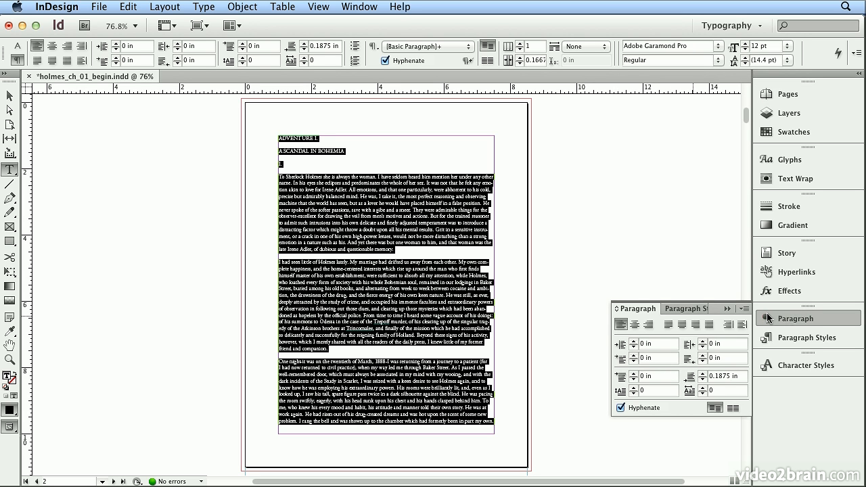
{"action": "left_click_drag", "start_coordinate": [647, 309], "coordinate": [536, 226]}
{"action": "left_click", "coordinate": [508, 227]}
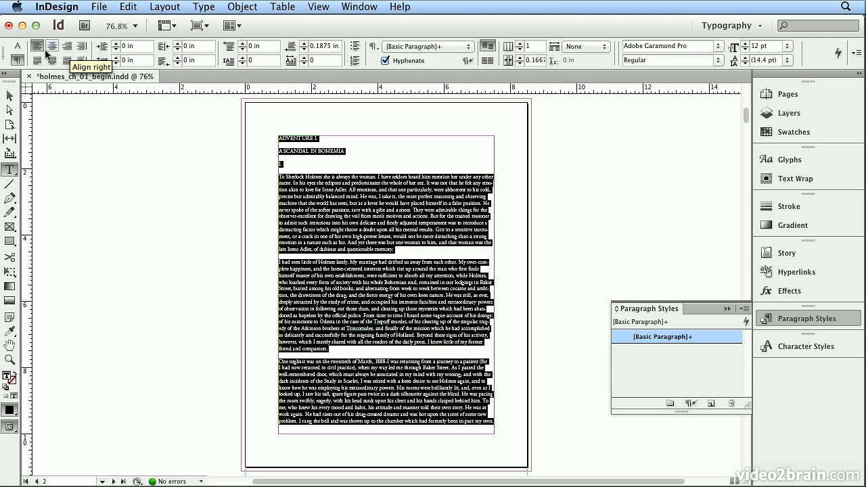
{"action": "left_click", "coordinate": [17, 47]}
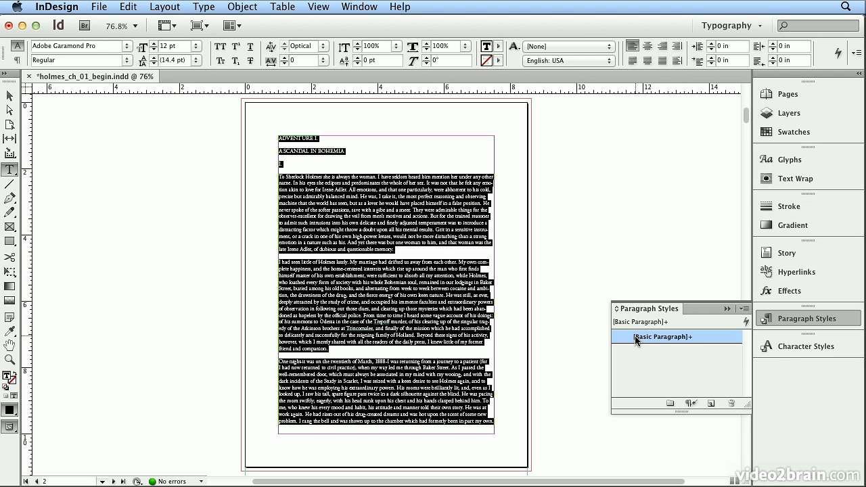
Start a new paragraph style named "body" from the selected text, with Apply Style to Selection and Preview turned on
{"action": "mouse_move", "coordinate": [646, 341]}
{"action": "left_click", "coordinate": [745, 310]}
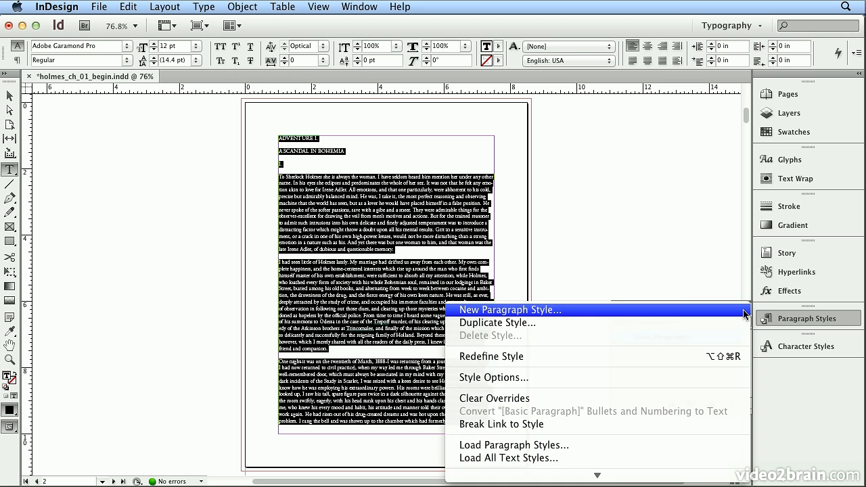
{"action": "left_click", "coordinate": [573, 310]}
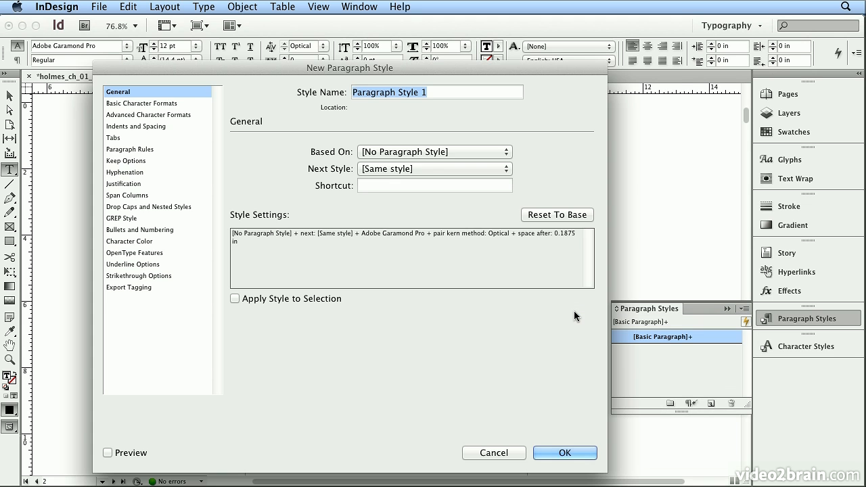
{"action": "type", "text": "body"}
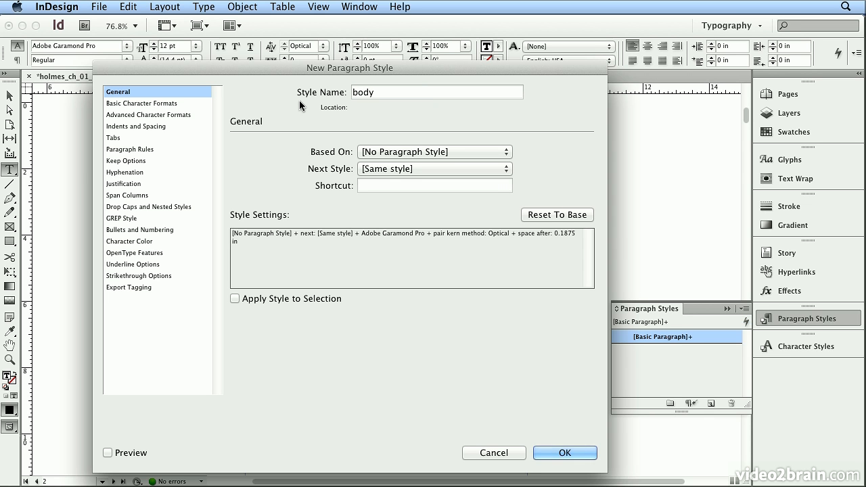
{"action": "left_click_drag", "start_coordinate": [225, 70], "coordinate": [487, 75]}
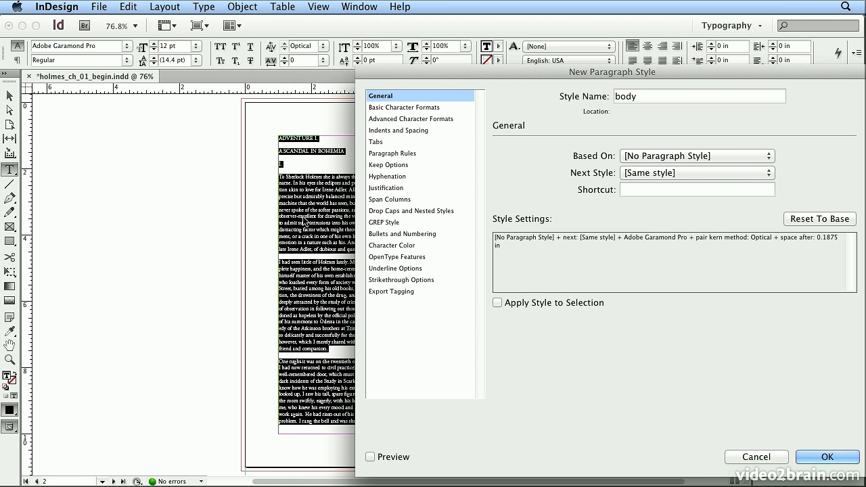
{"action": "left_click", "coordinate": [557, 302]}
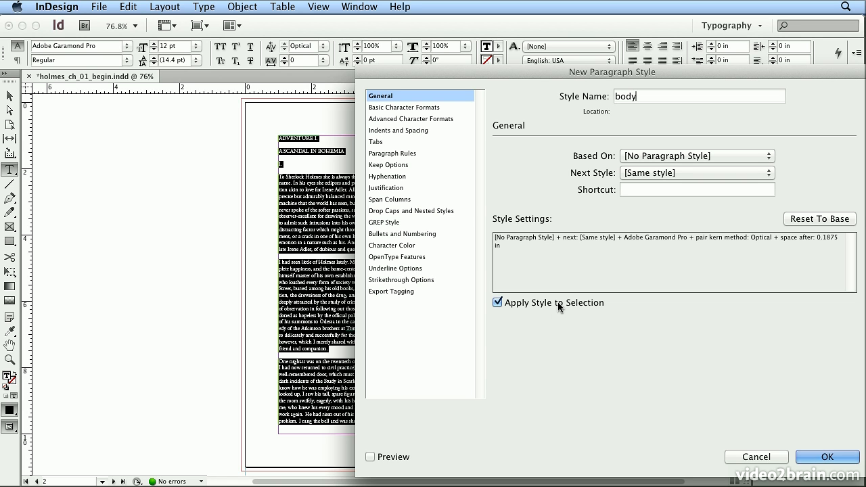
{"action": "left_click", "coordinate": [372, 457]}
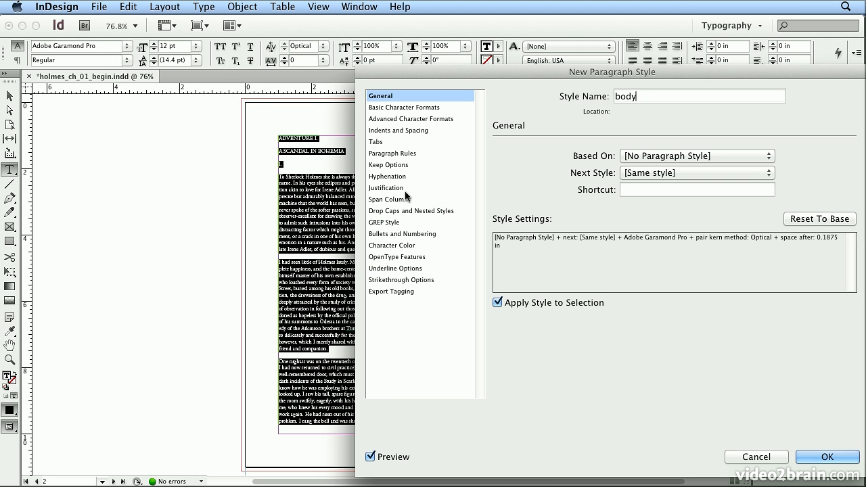
Set the font family of the body style to Adobe Caslon Pro
{"action": "left_click", "coordinate": [404, 108]}
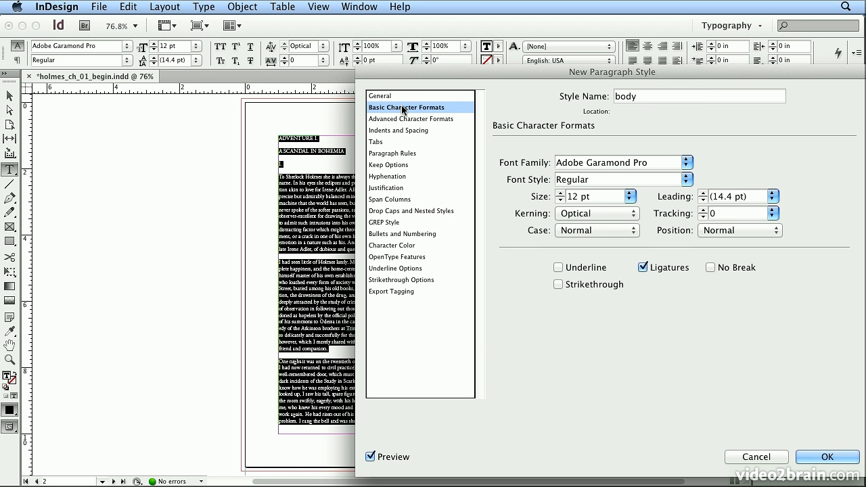
{"action": "left_click", "coordinate": [687, 163]}
{"action": "scroll", "coordinate": [639, 203], "scroll_direction": "up", "scroll_amount": 3}
{"action": "scroll", "coordinate": [666, 43], "scroll_direction": "up", "scroll_amount": 5}
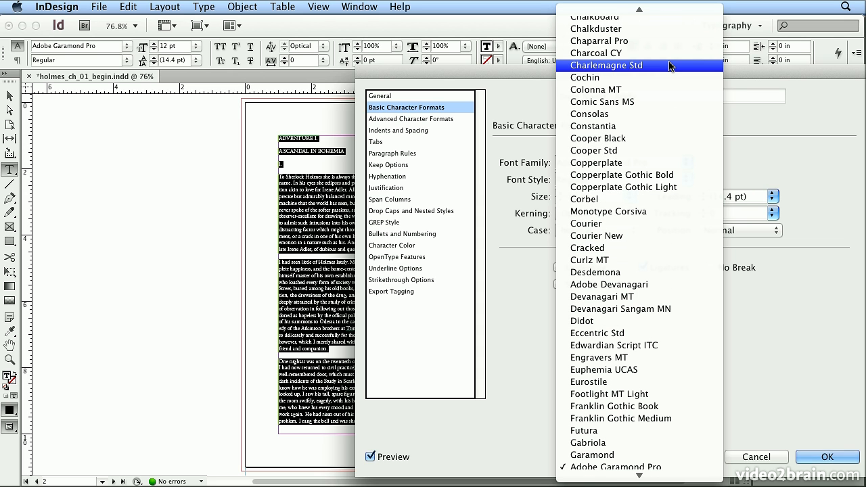
{"action": "mouse_move", "coordinate": [669, 9]}
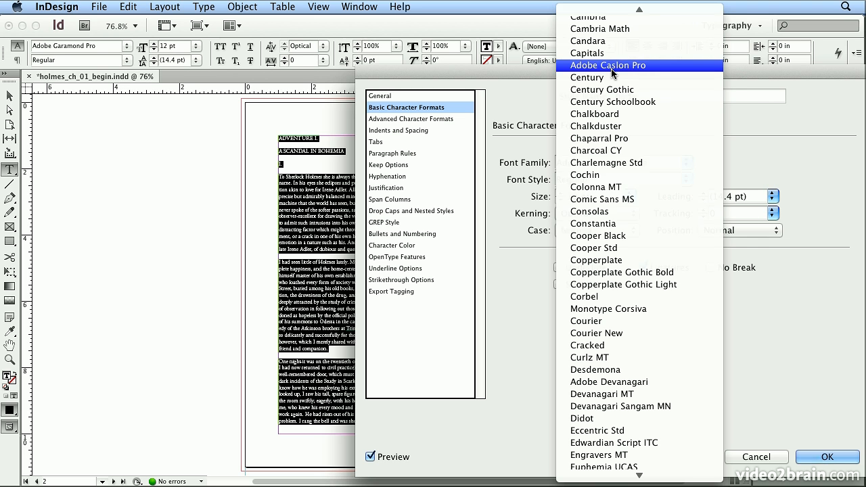
{"action": "left_click", "coordinate": [611, 72]}
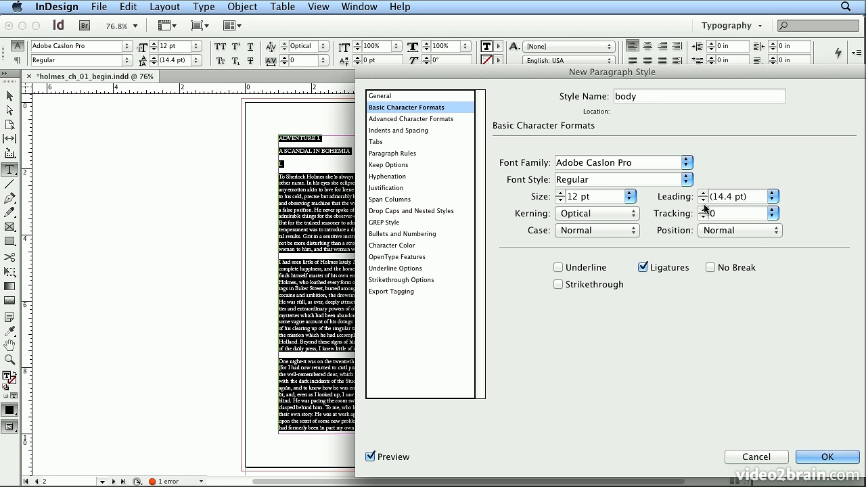
Look through the leading choices, try a 10 pt font size for the body style, and set it back to 12 pt
{"action": "left_click", "coordinate": [773, 197]}
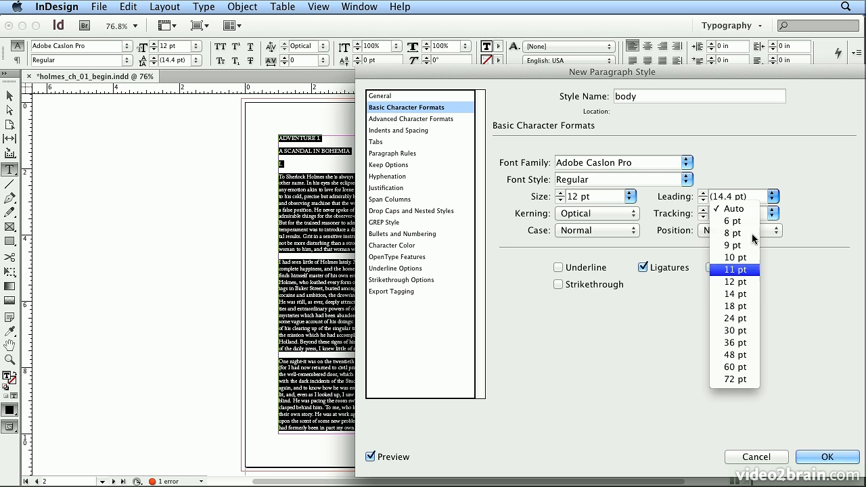
{"action": "left_click", "coordinate": [741, 184]}
{"action": "left_click", "coordinate": [630, 196]}
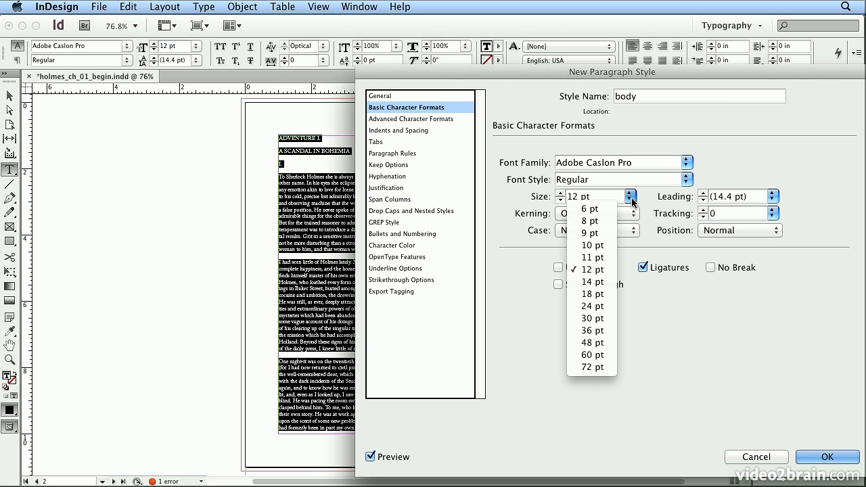
{"action": "left_click", "coordinate": [590, 245]}
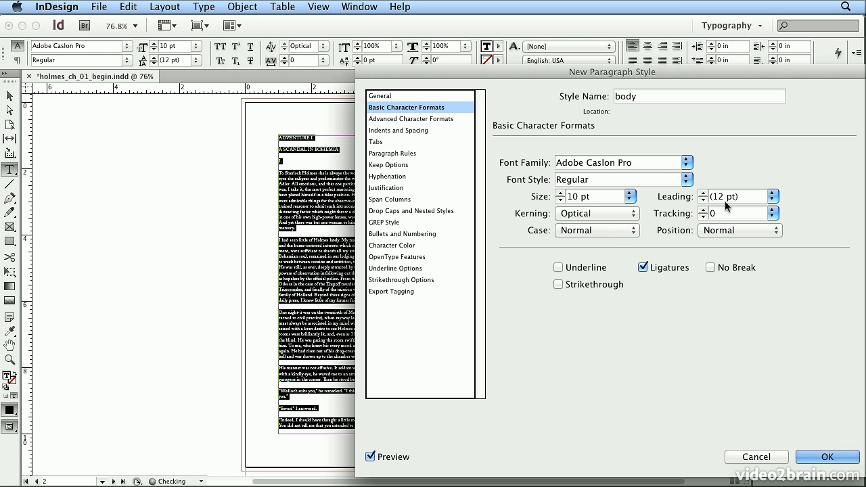
{"action": "left_click", "coordinate": [631, 199]}
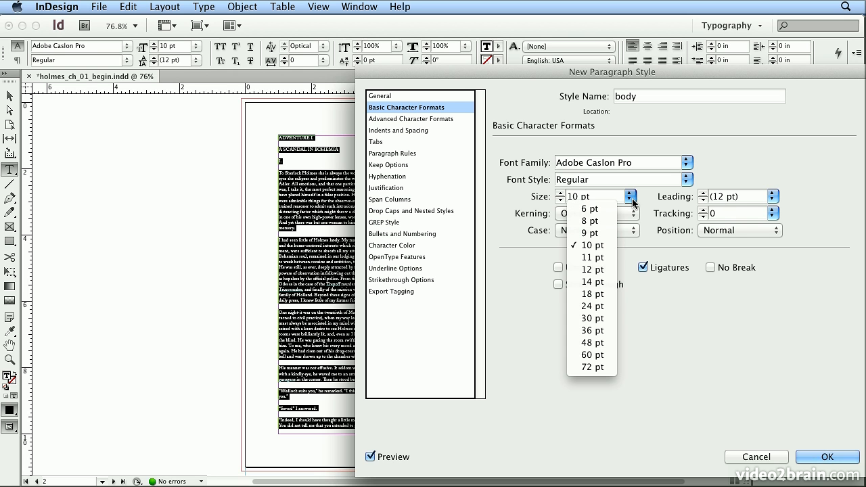
{"action": "left_click", "coordinate": [608, 268]}
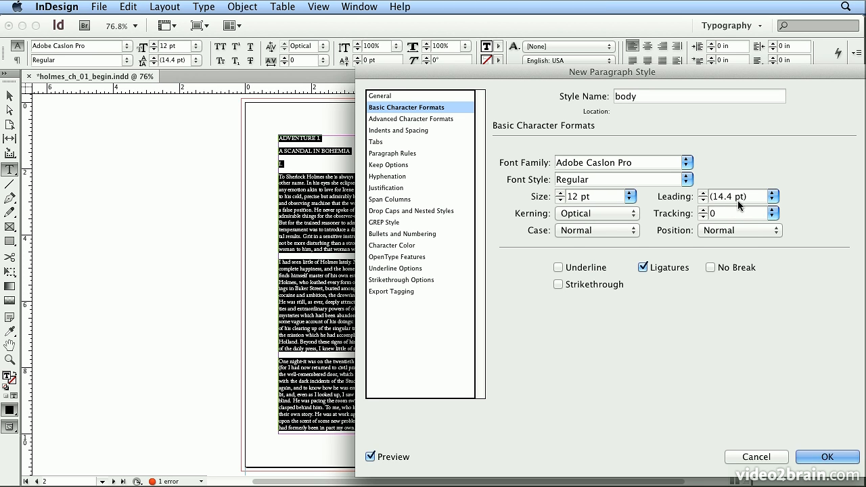
Set the body style's leading to 14 pt and save the new paragraph style
{"action": "left_click", "coordinate": [772, 196]}
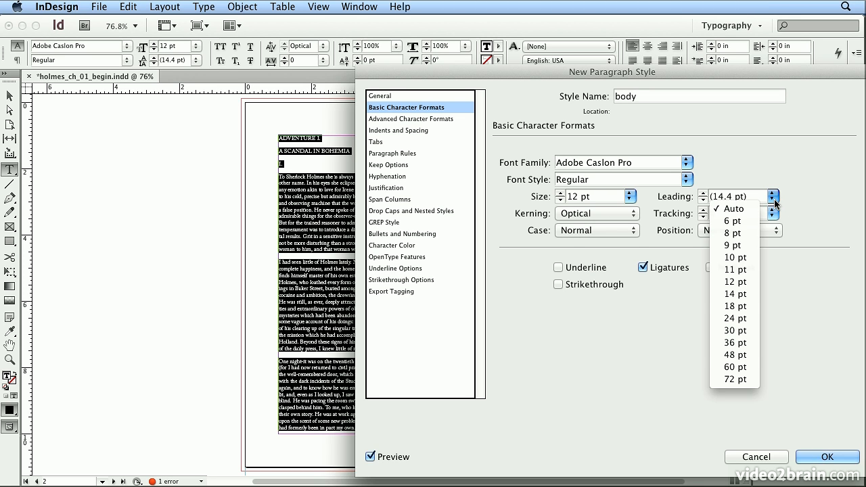
{"action": "left_click", "coordinate": [746, 293]}
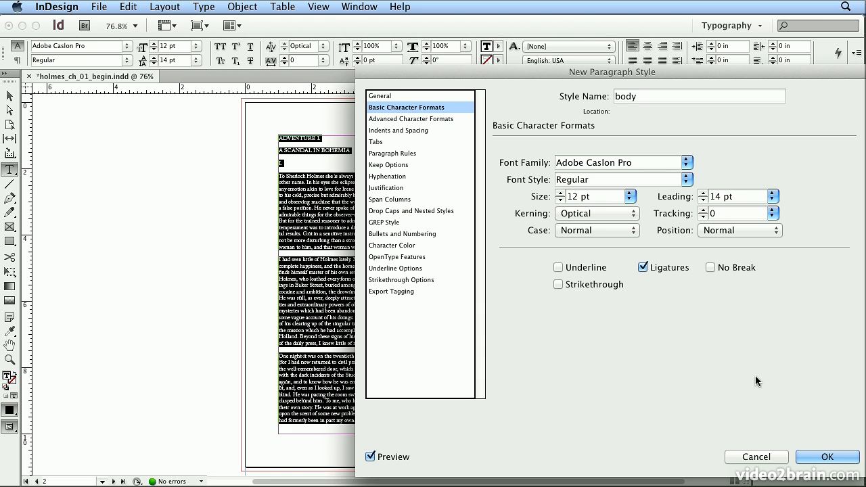
{"action": "left_click", "coordinate": [827, 458]}
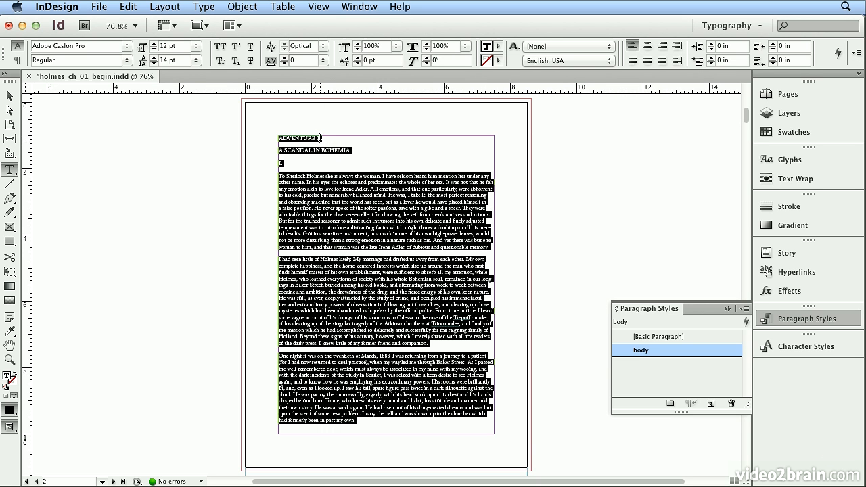
Start a new paragraph style named "Heading 1" from the "ADVENTURE I." line
{"action": "left_click", "coordinate": [357, 141]}
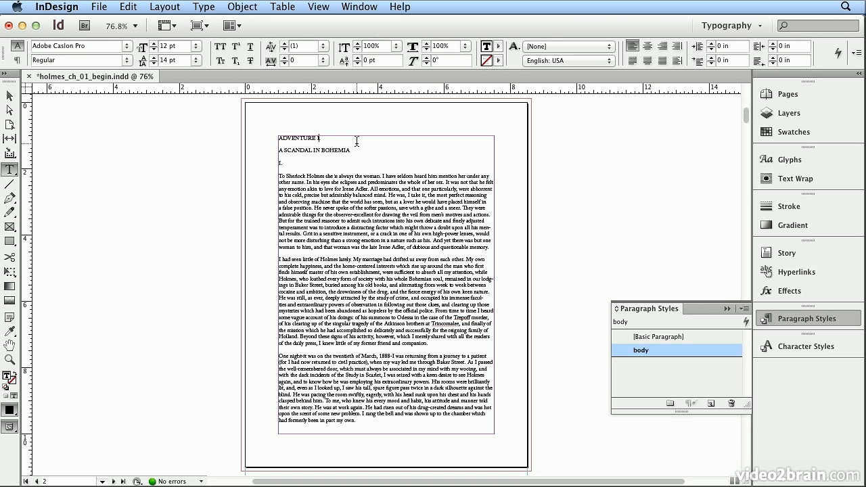
{"action": "left_click", "coordinate": [744, 309]}
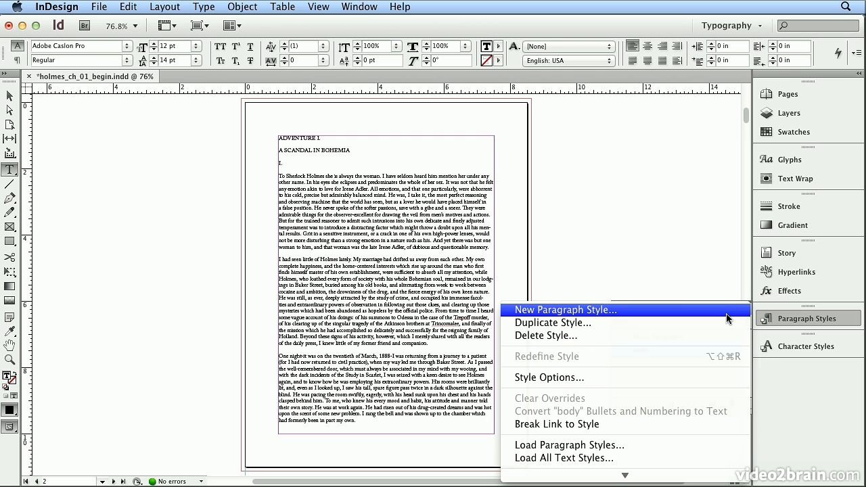
{"action": "left_click", "coordinate": [727, 313]}
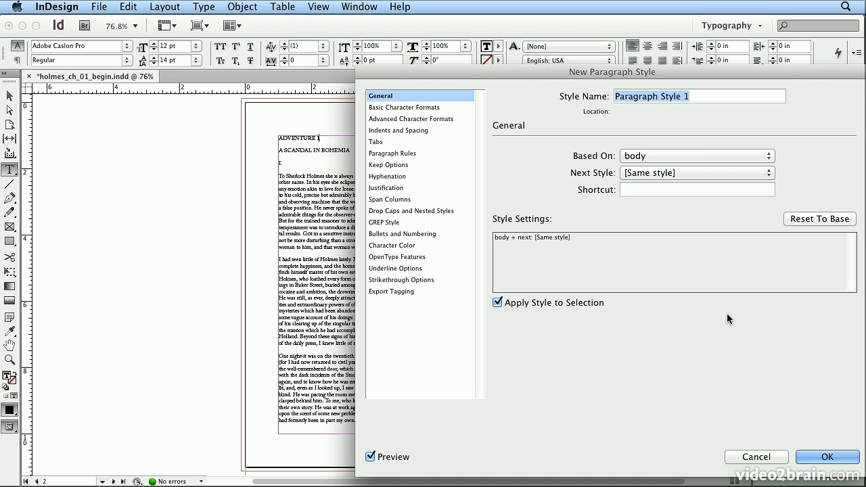
{"action": "type", "text": "Heading 1"}
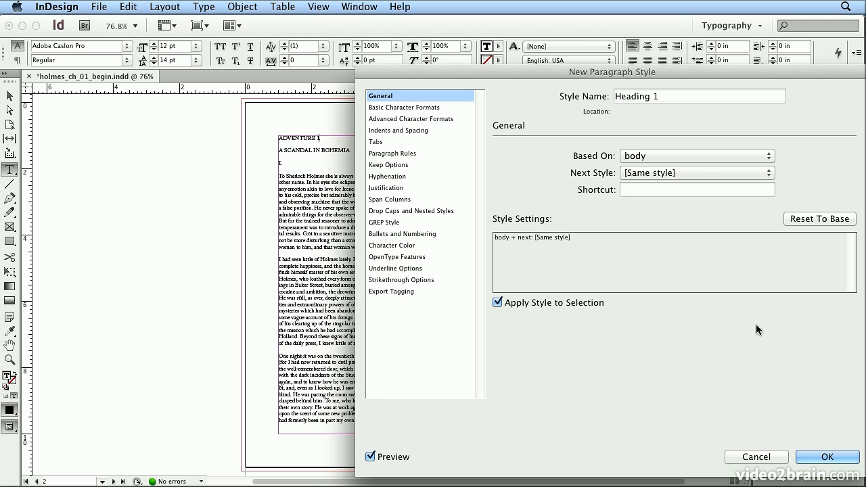
Base the Heading 1 style on [No Paragraph Style] and set its next style to body
{"action": "left_click", "coordinate": [689, 153]}
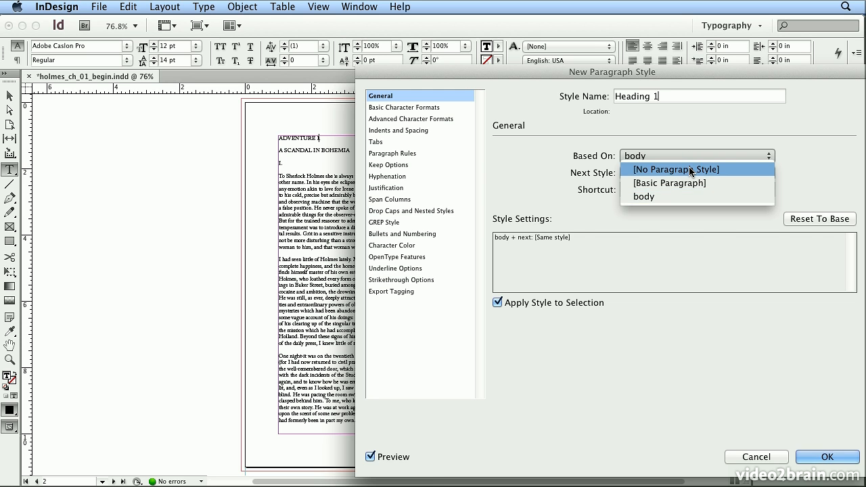
{"action": "left_click", "coordinate": [690, 171]}
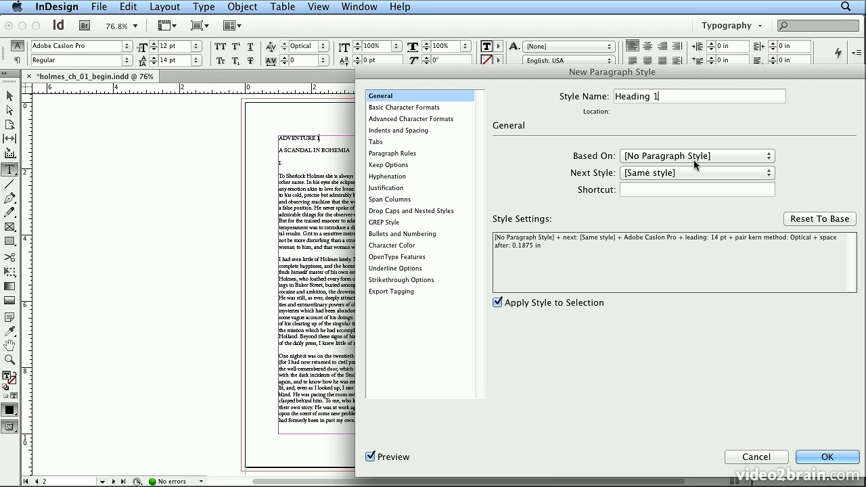
{"action": "left_click", "coordinate": [693, 173]}
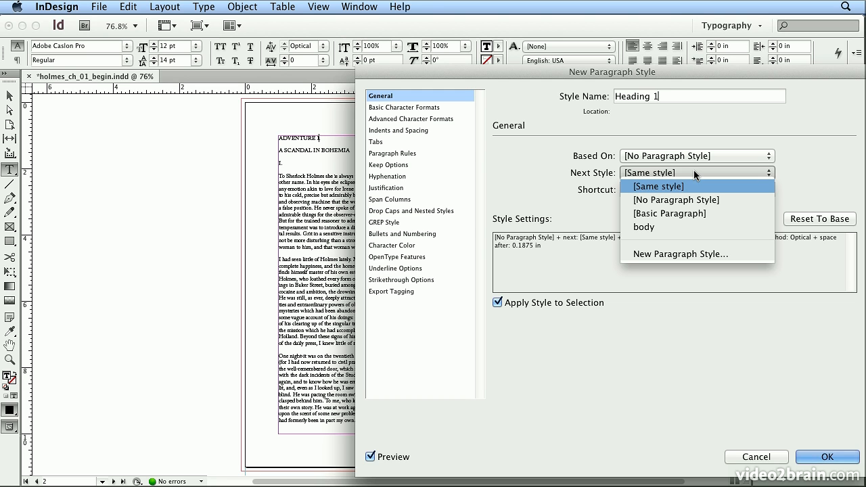
{"action": "left_click", "coordinate": [676, 227]}
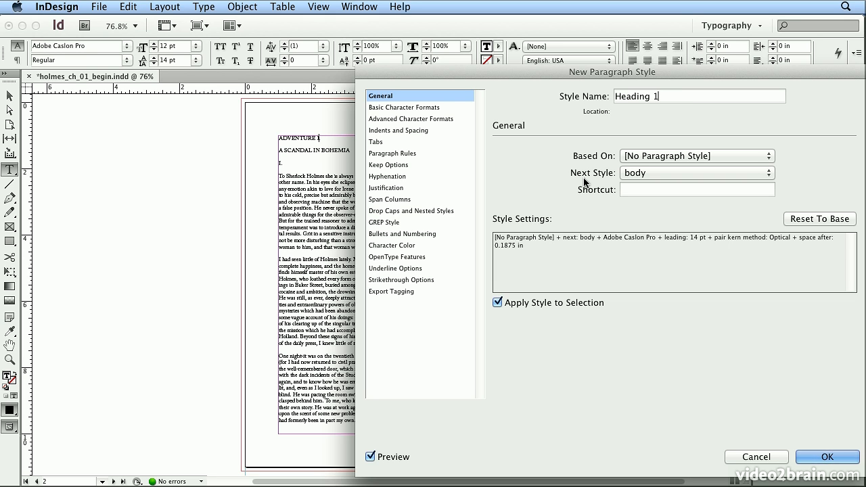
Set the font family of the Heading 1 style to Myriad Pro in its basic character formats
{"action": "left_click", "coordinate": [462, 109]}
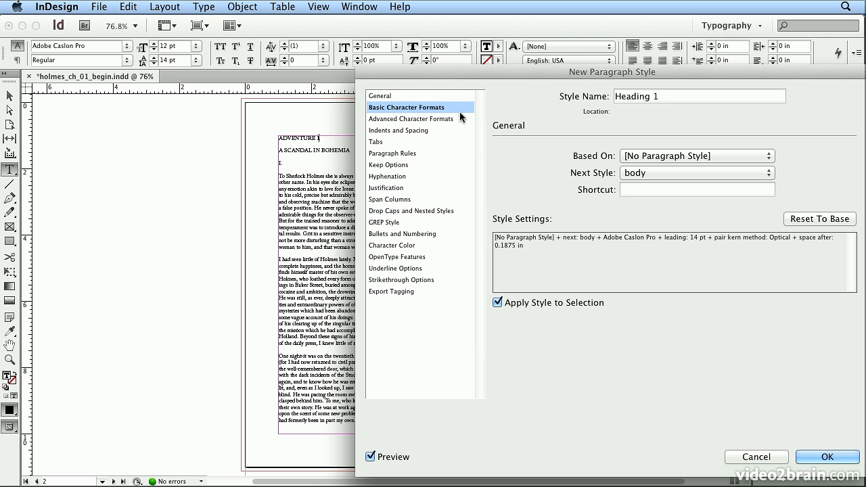
{"action": "key", "text": "Tab"}
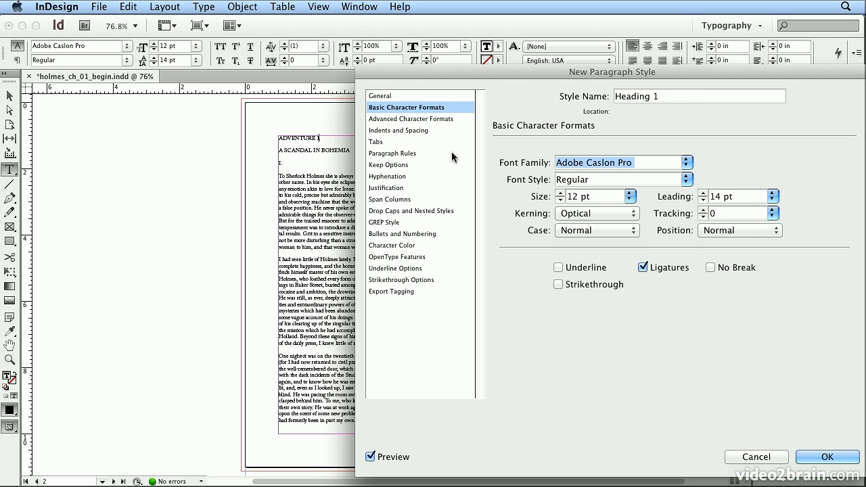
{"action": "type", "text": "Myriad"}
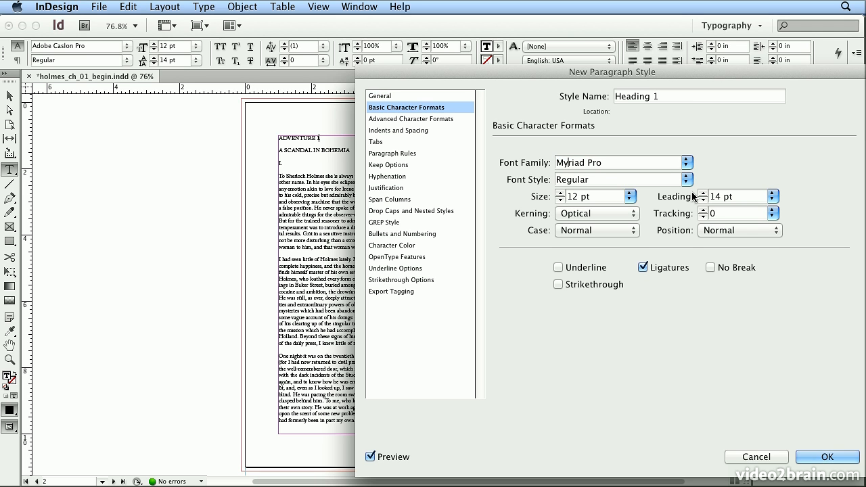
{"action": "left_click", "coordinate": [687, 165]}
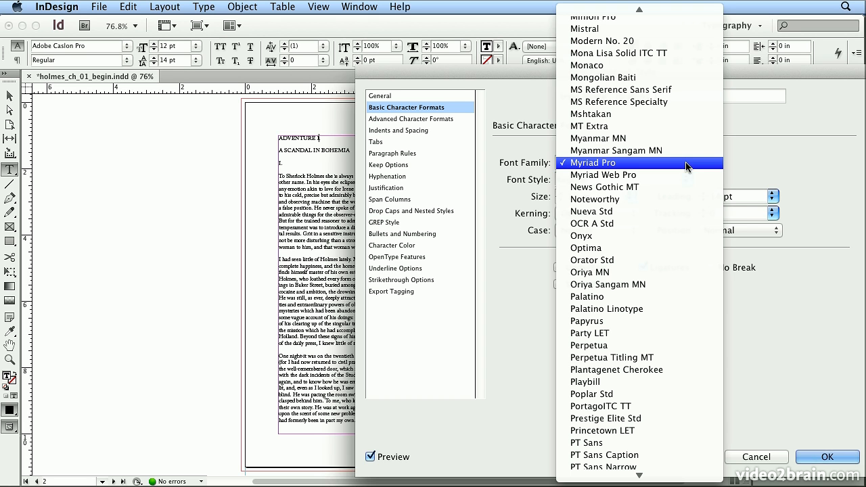
{"action": "left_click", "coordinate": [738, 160]}
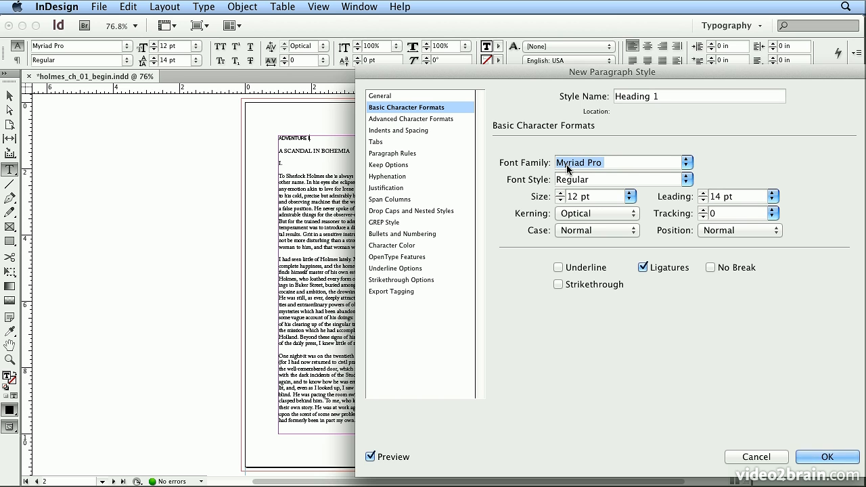
Set the Heading 1 style's font size to 18 pt and its leading to 20 pt
{"action": "left_click", "coordinate": [600, 197]}
{"action": "type", "text": "18"}
{"action": "left_click", "coordinate": [629, 198]}
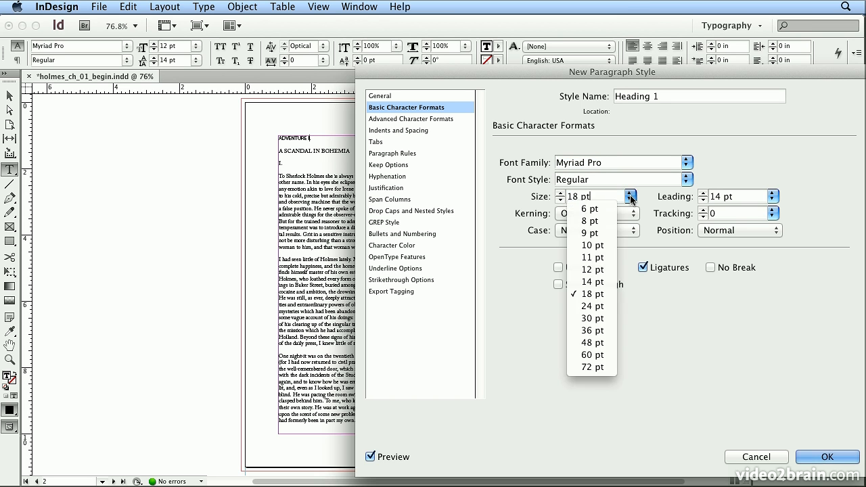
{"action": "left_click", "coordinate": [629, 197]}
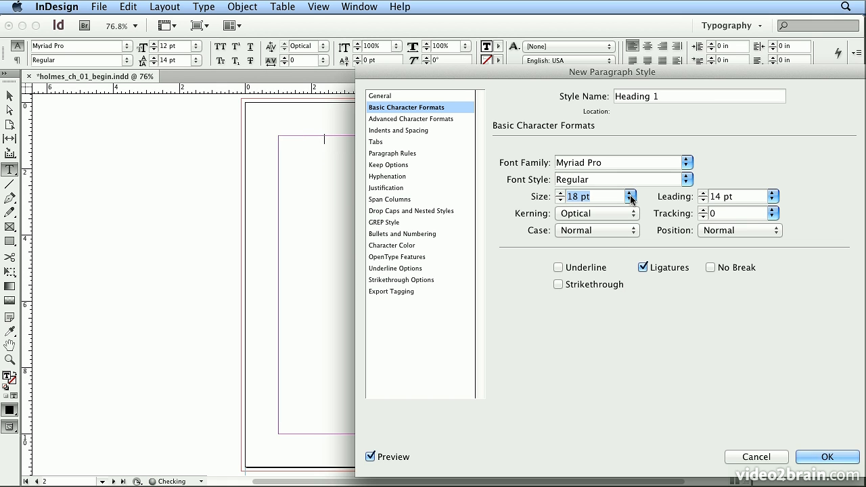
{"action": "left_click", "coordinate": [691, 198]}
{"action": "type", "text": "20"}
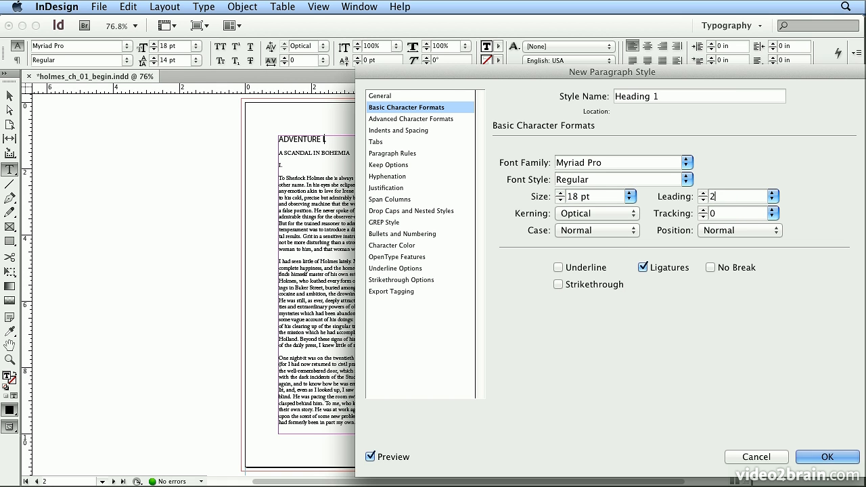
{"action": "left_click", "coordinate": [771, 196]}
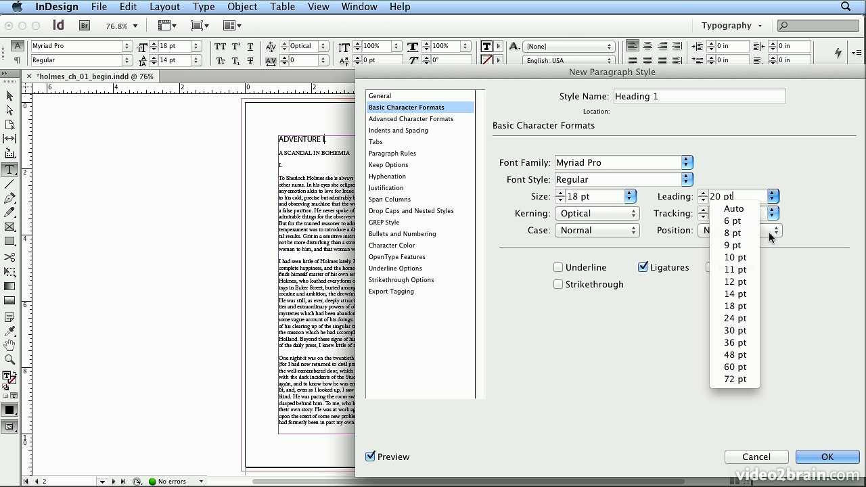
{"action": "left_click", "coordinate": [761, 196]}
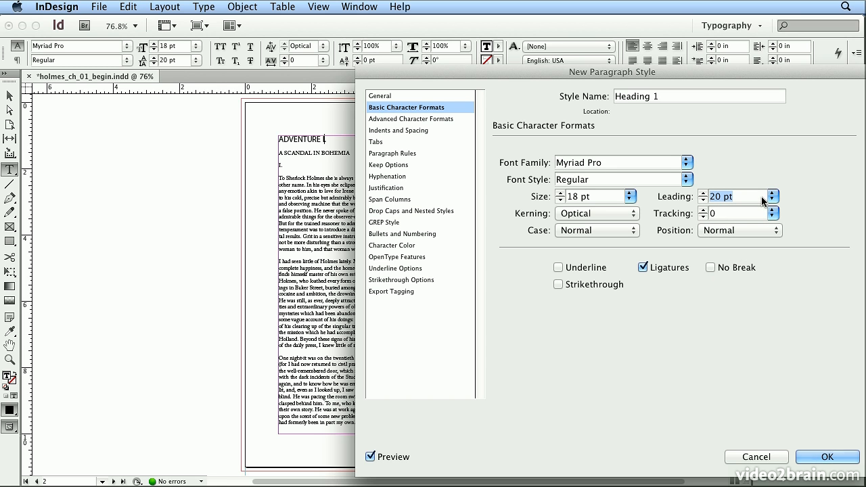
Review the kerning choices, leaving Optical selected, and set the Heading 1 font style to Bold
{"action": "left_click", "coordinate": [625, 215]}
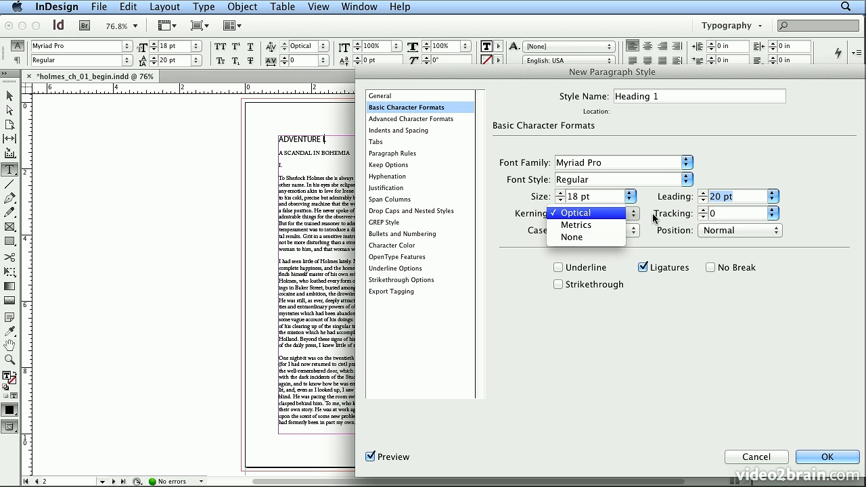
{"action": "left_click", "coordinate": [654, 218]}
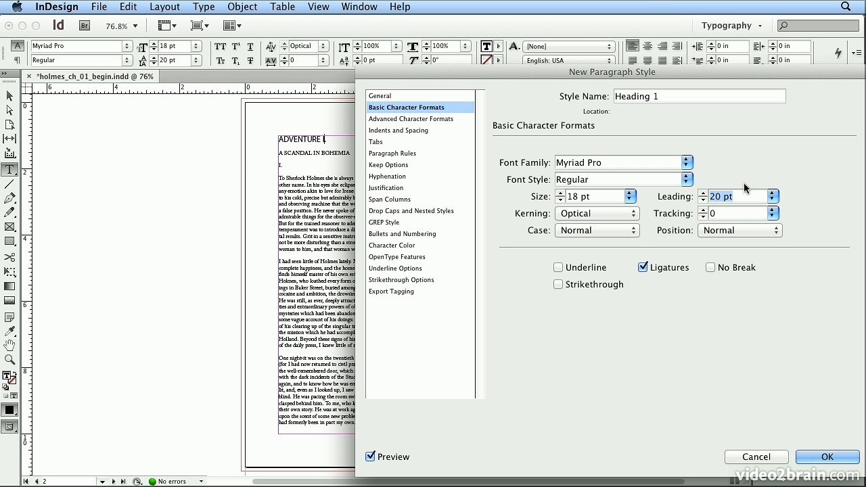
{"action": "left_click", "coordinate": [687, 179]}
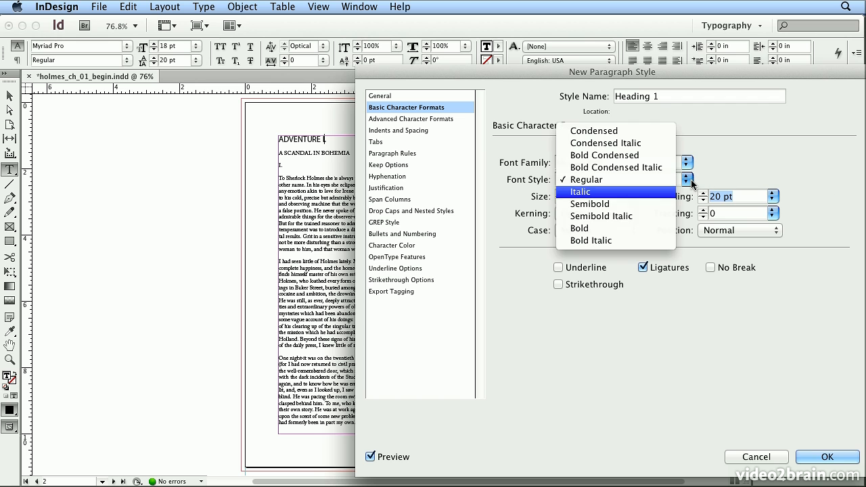
{"action": "left_click", "coordinate": [662, 230]}
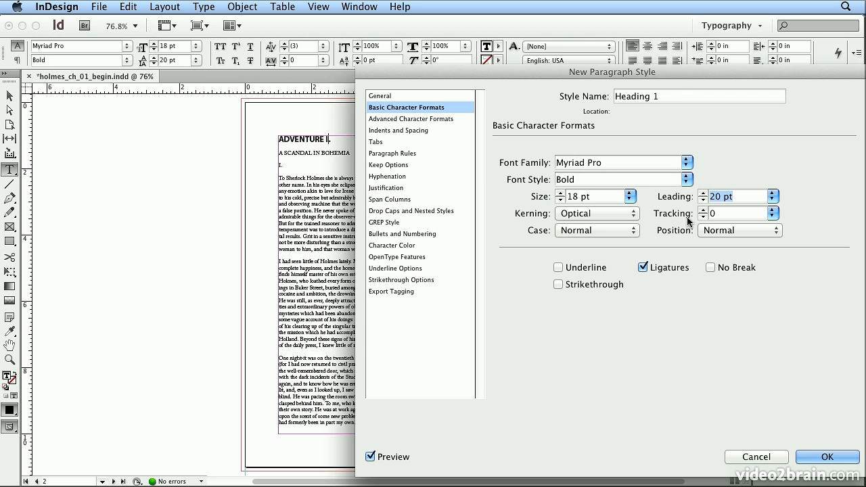
Start a new CMYK process color swatch for the Heading 1 text fill with cyan 50, magenta 0, yellow 100 and black 30 percent
{"action": "left_click", "coordinate": [383, 245]}
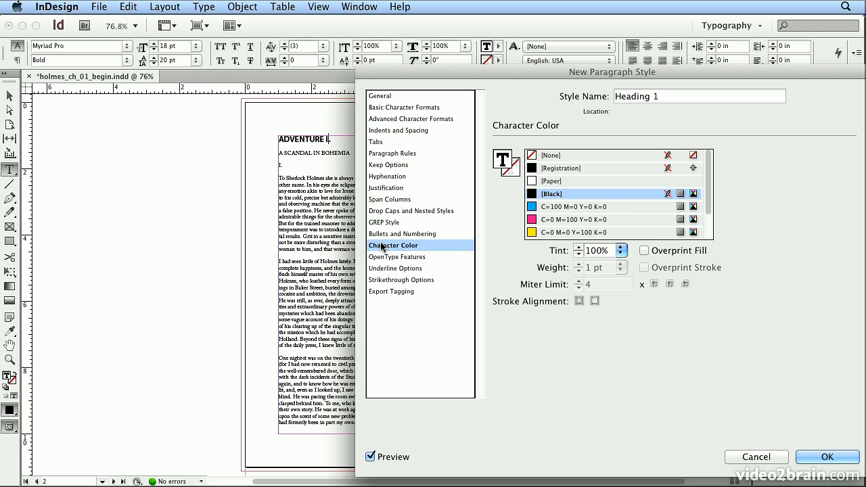
{"action": "double_click", "coordinate": [501, 160]}
{"action": "left_click_drag", "start_coordinate": [500, 137], "coordinate": [536, 211]}
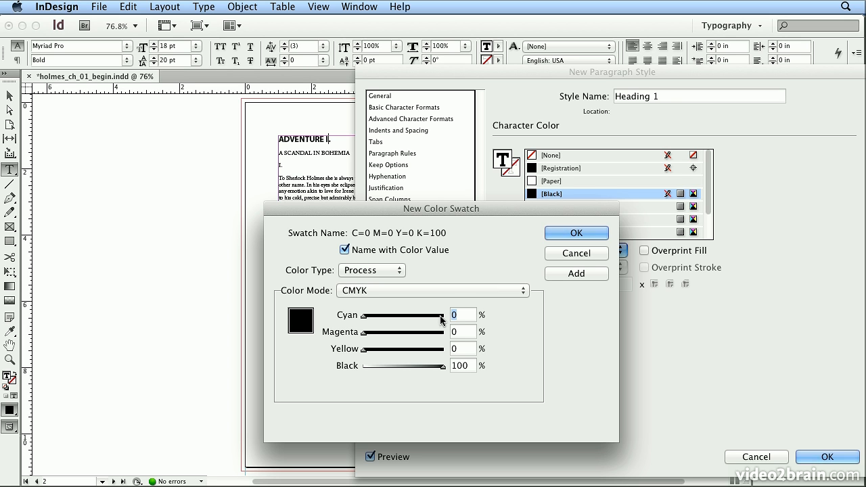
{"action": "type", "text": "50"}
{"action": "key", "text": "Tab"}
{"action": "key", "text": "Tab"}
{"action": "type", "text": "100"}
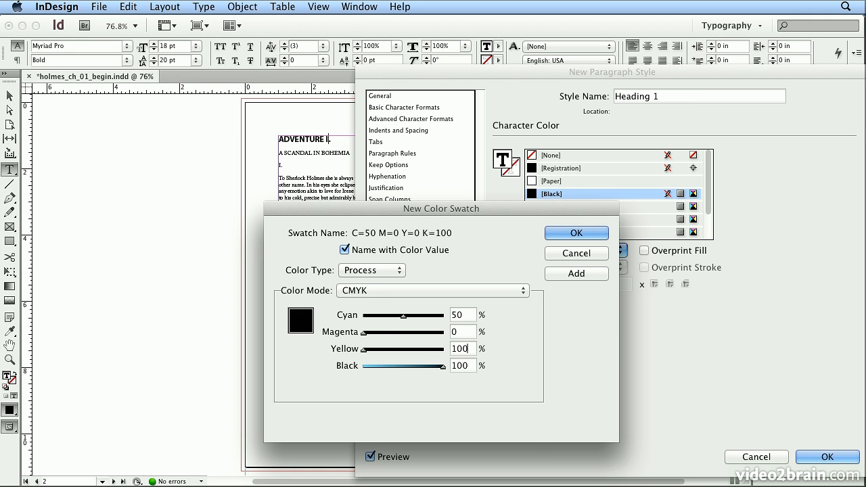
{"action": "key", "text": "Tab"}
{"action": "type", "text": "30"}
{"action": "key", "text": "Tab"}
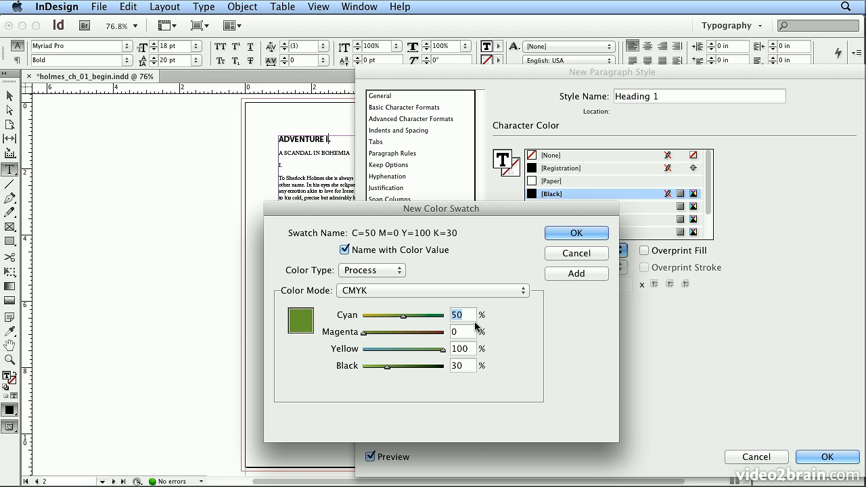
Darken the new green swatch by setting cyan to 80 percent and black to 50 percent
{"action": "type", "text": "80"}
{"action": "key", "text": "Tab"}
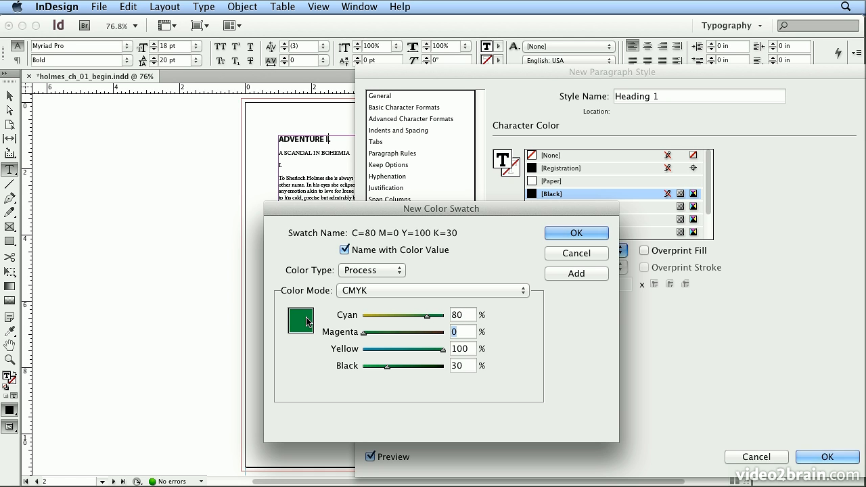
{"action": "double_click", "coordinate": [472, 365]}
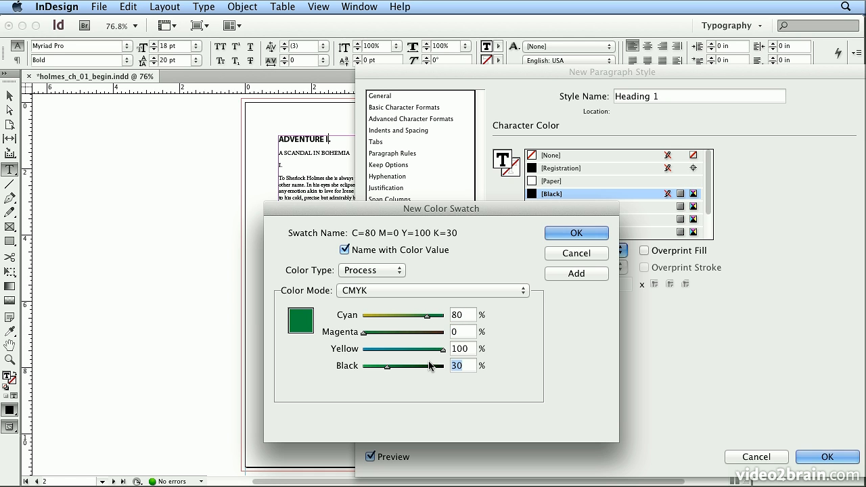
{"action": "left_click_drag", "start_coordinate": [388, 366], "coordinate": [402, 371]}
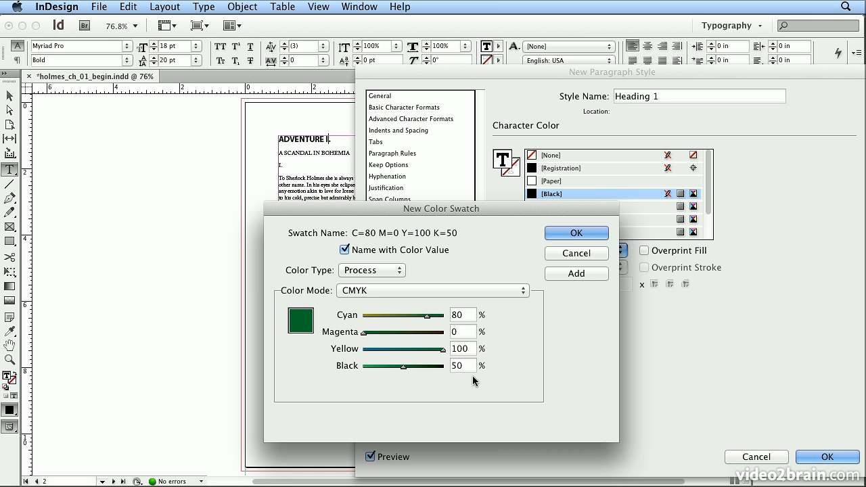
{"action": "left_click", "coordinate": [502, 290]}
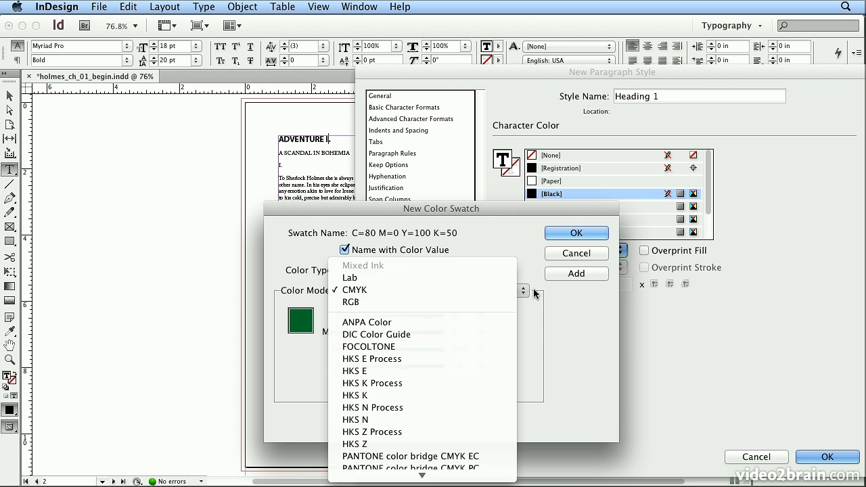
{"action": "left_click", "coordinate": [534, 290]}
{"action": "left_click", "coordinate": [531, 290]}
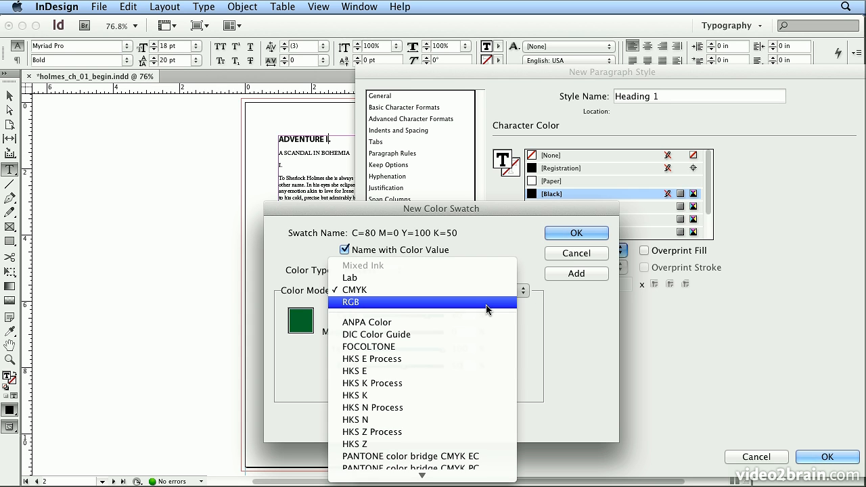
{"action": "left_click", "coordinate": [530, 291]}
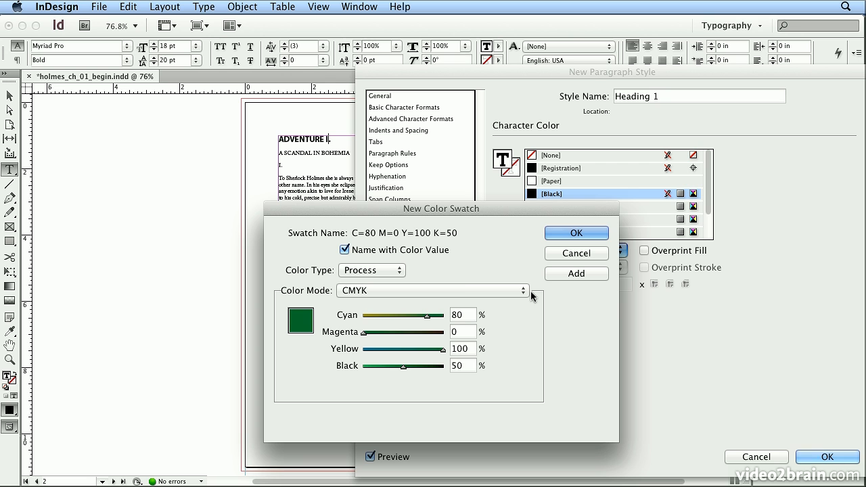
Add the new C=80 M=0 Y=100 K=50 swatch, apply it as the Heading 1 character color, and save the paragraph style
{"action": "left_click", "coordinate": [568, 233]}
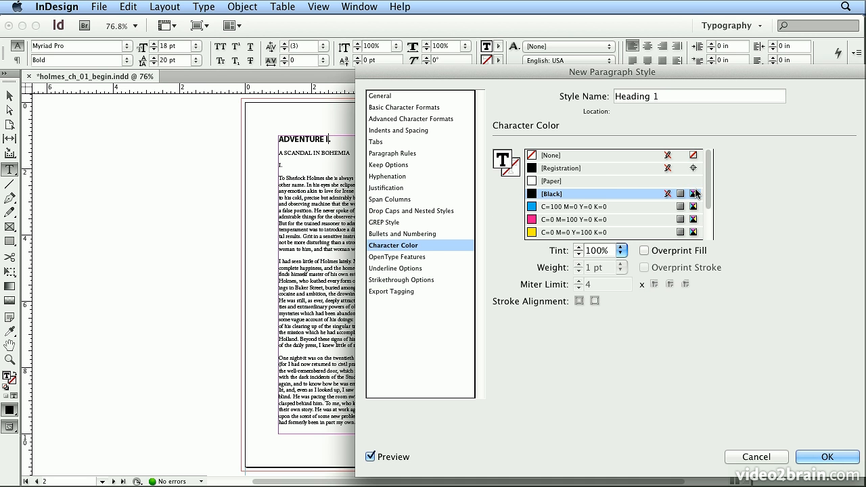
{"action": "left_click_drag", "start_coordinate": [710, 178], "coordinate": [710, 232]}
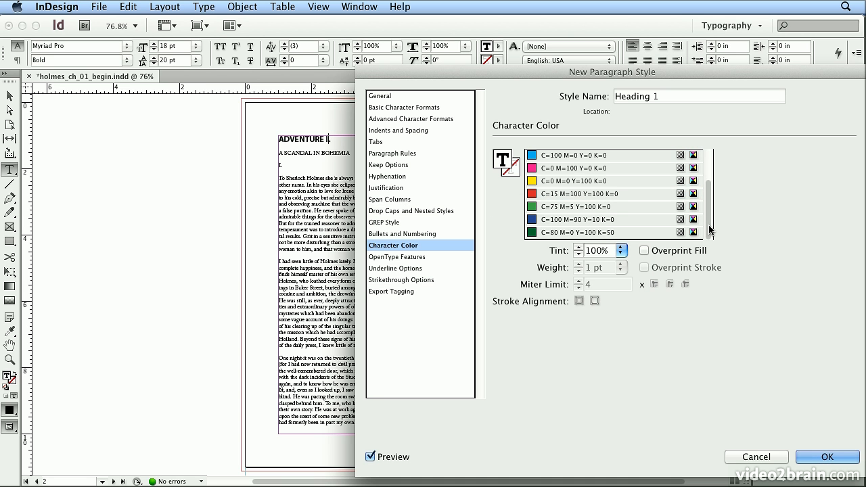
{"action": "left_click", "coordinate": [627, 233]}
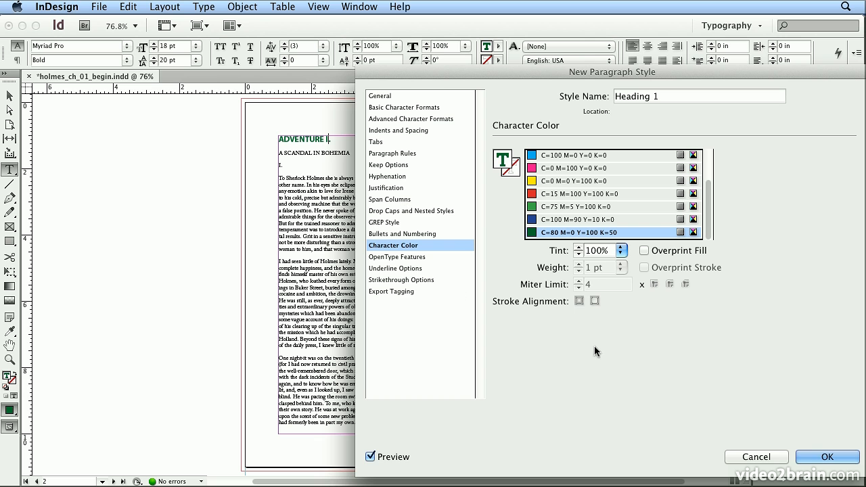
{"action": "left_click", "coordinate": [810, 456]}
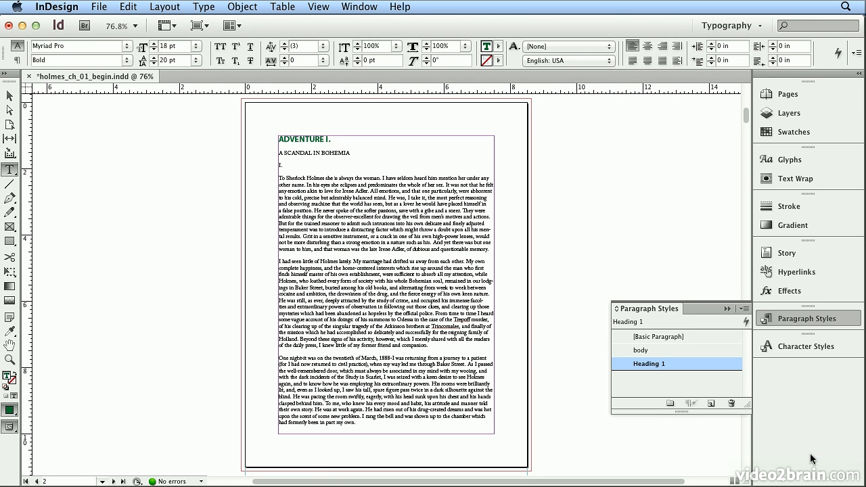
Check which paragraph styles are applied to the "A SCANDAL IN BOHEMIA" line and the "ADVENTURE I." heading
{"action": "left_click", "coordinate": [396, 186]}
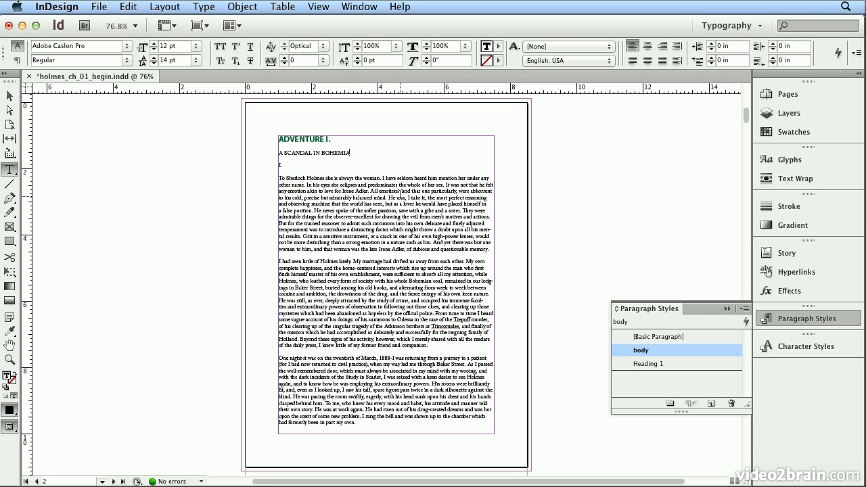
{"action": "left_click", "coordinate": [338, 140]}
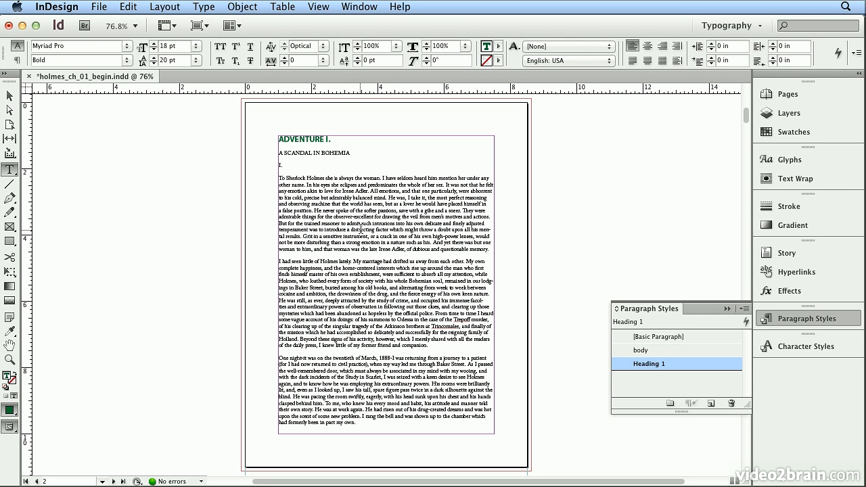